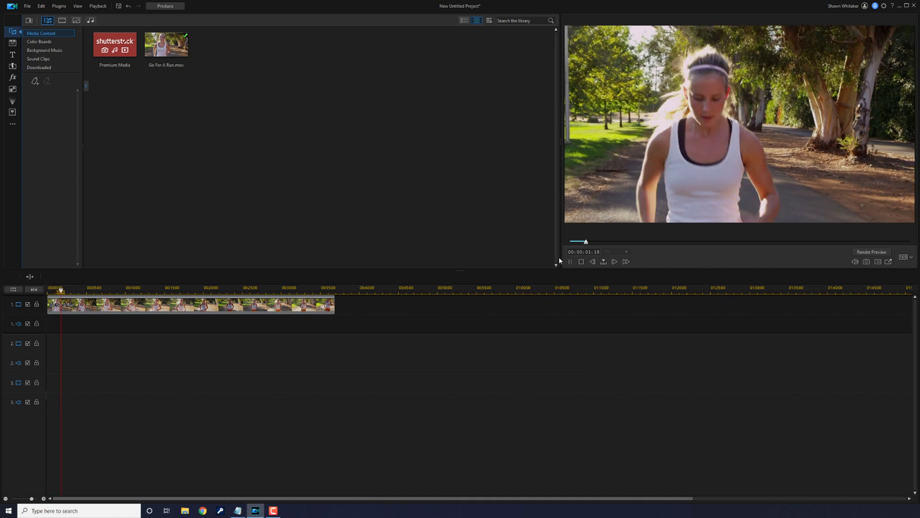
Pause the Go For A Run preview at 00:00:03:04.
click(570, 262)
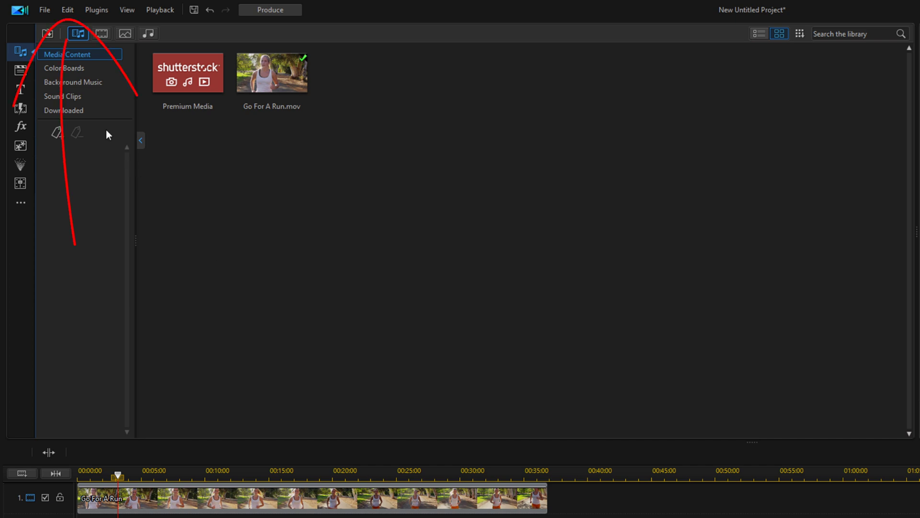
Switch the project aspect ratio from 16:9 to 9:16 from the Edit menu.
click(68, 10)
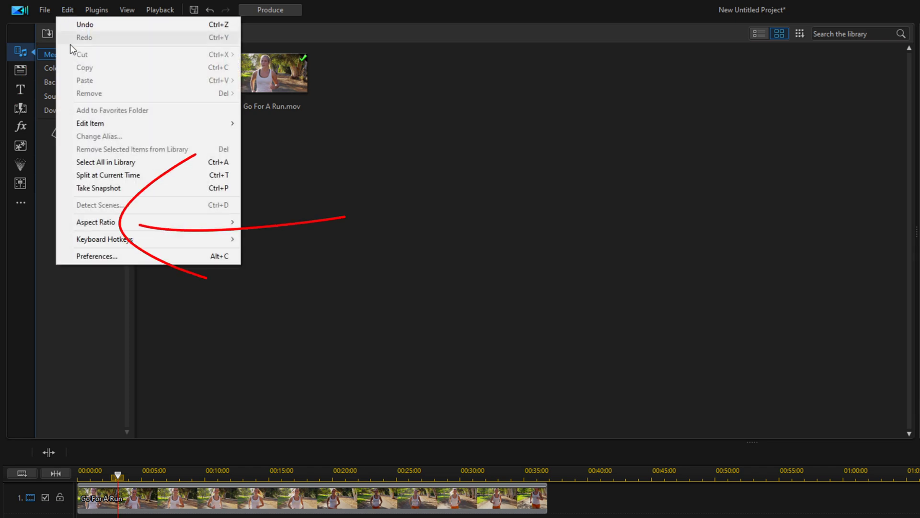
mouse_move(144, 223)
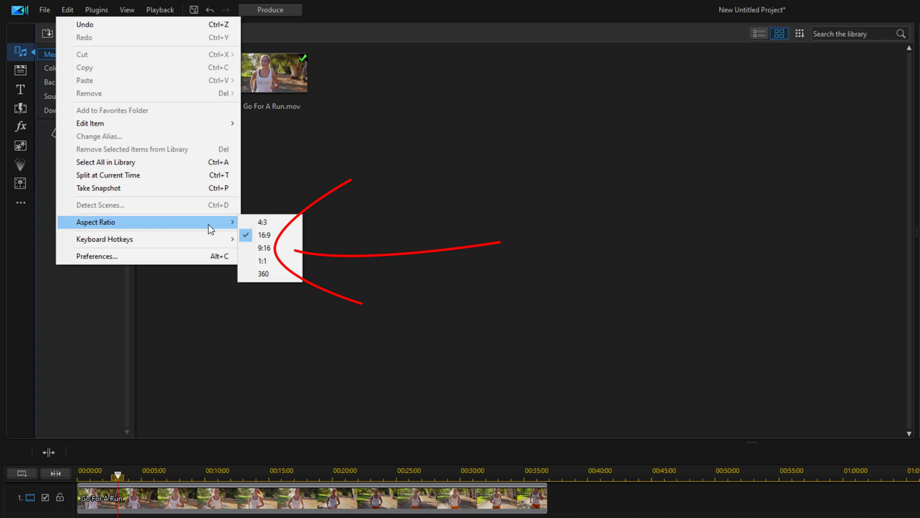
click(273, 253)
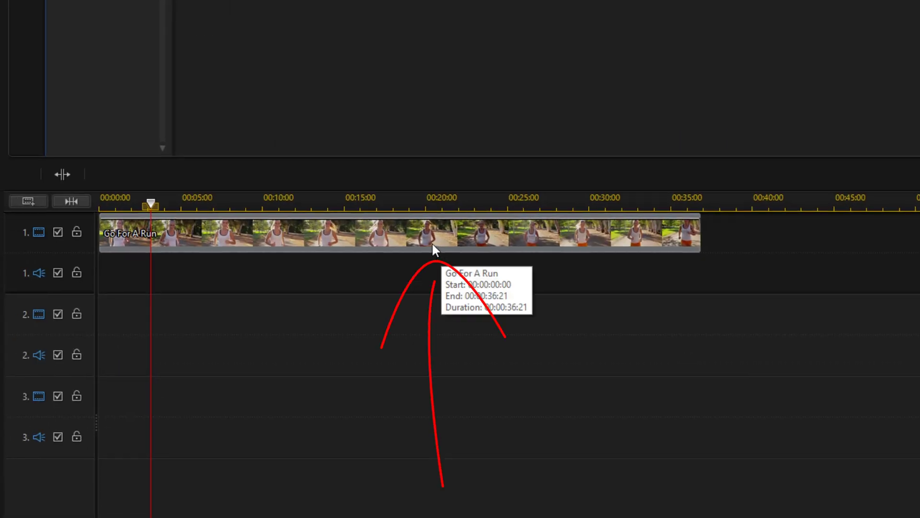
Crop the running clip in Crop/Zoom/Pan to a vertical frame around the runner at 0.315 scale.
click(433, 243)
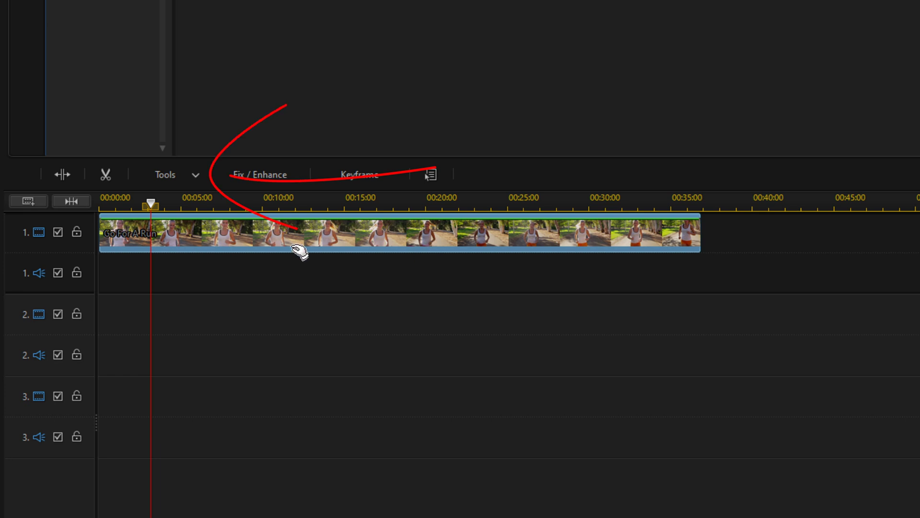
click(196, 176)
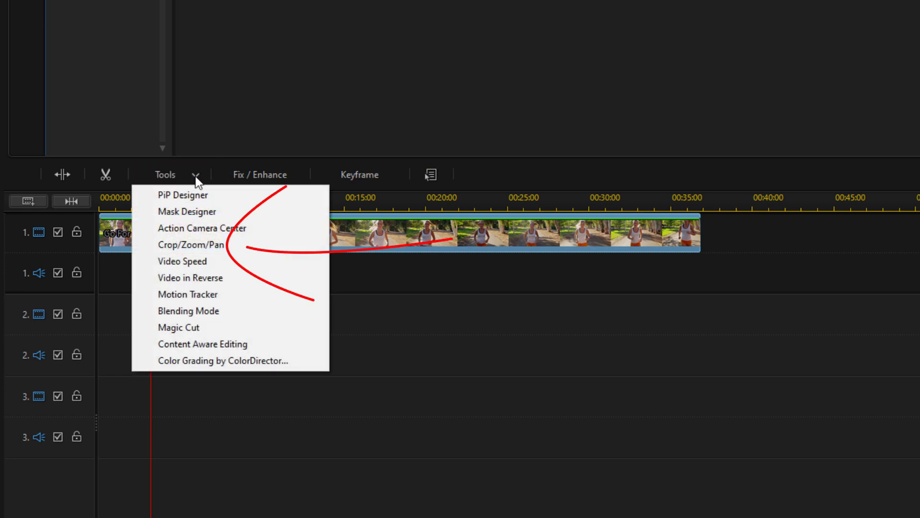
click(200, 245)
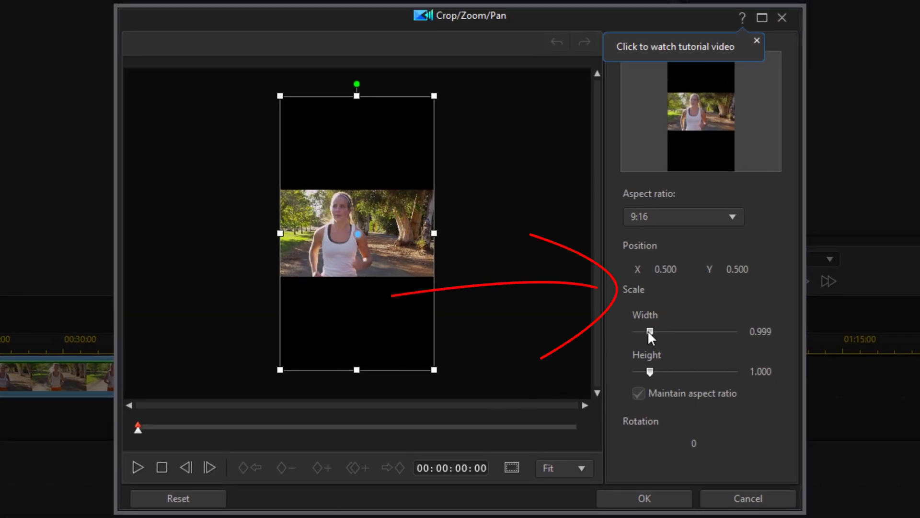
drag(648, 331, 637, 326)
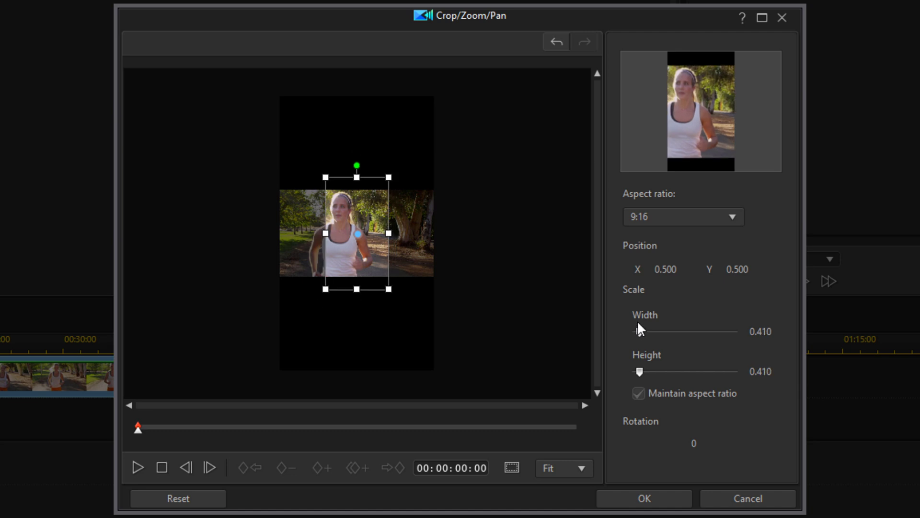
drag(638, 320, 637, 318)
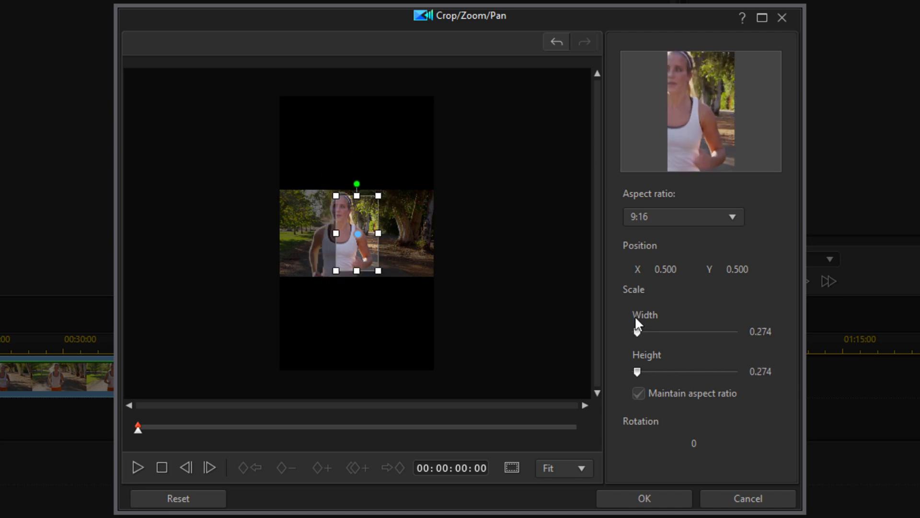
drag(637, 318, 636, 318)
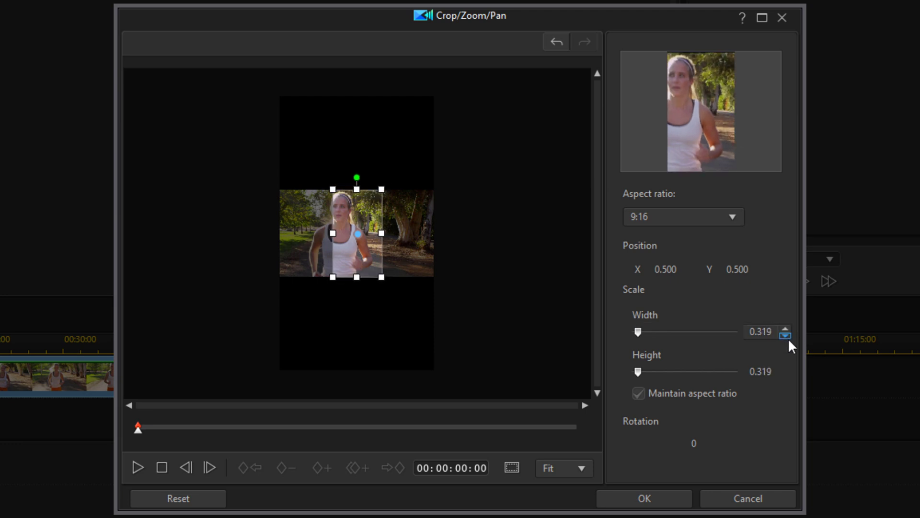
click(788, 338)
click(788, 338)
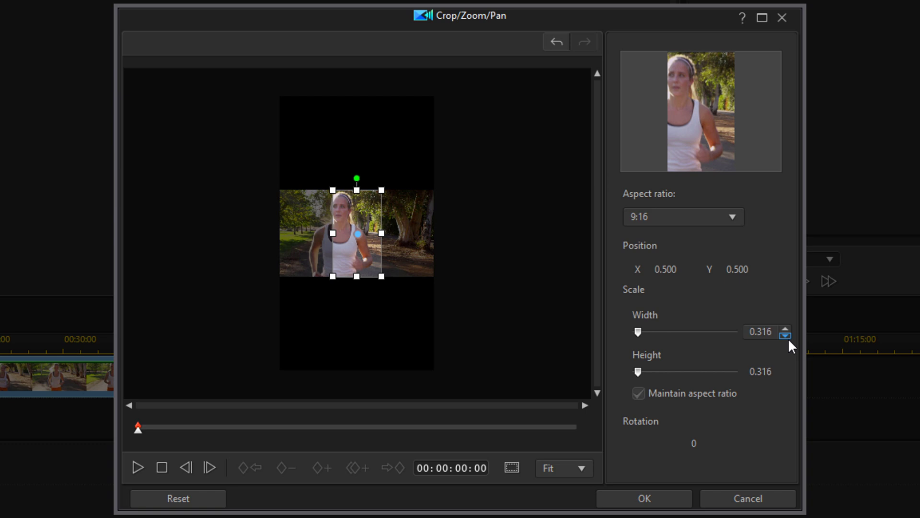
click(788, 338)
Check the framing at 15 seconds, set crop Position X to 0.464, and apply.
click(320, 427)
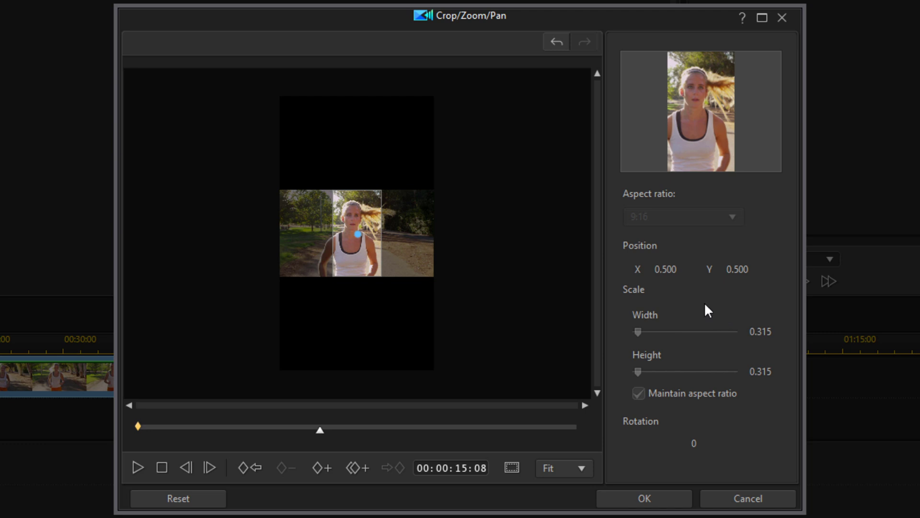
click(677, 270)
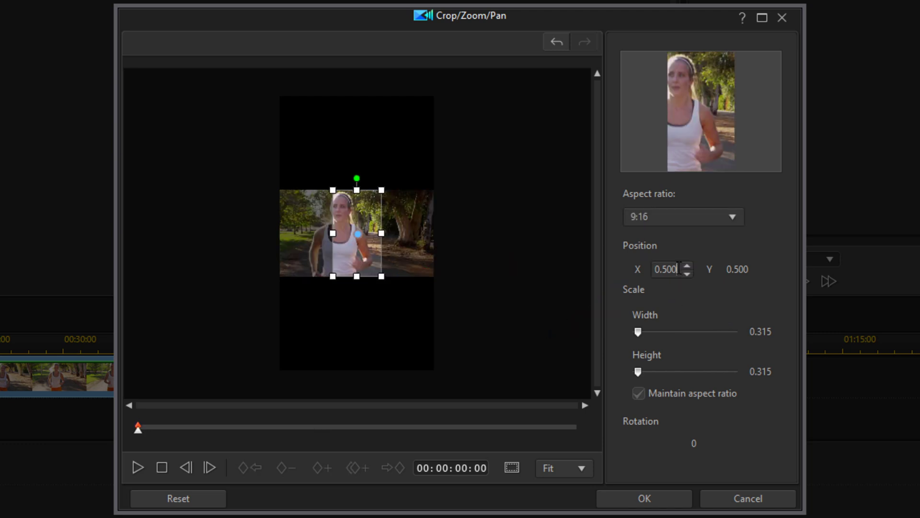
key(BackSpace)
key(BackSpace)
key(BackSpace)
text(464)
key(Return)
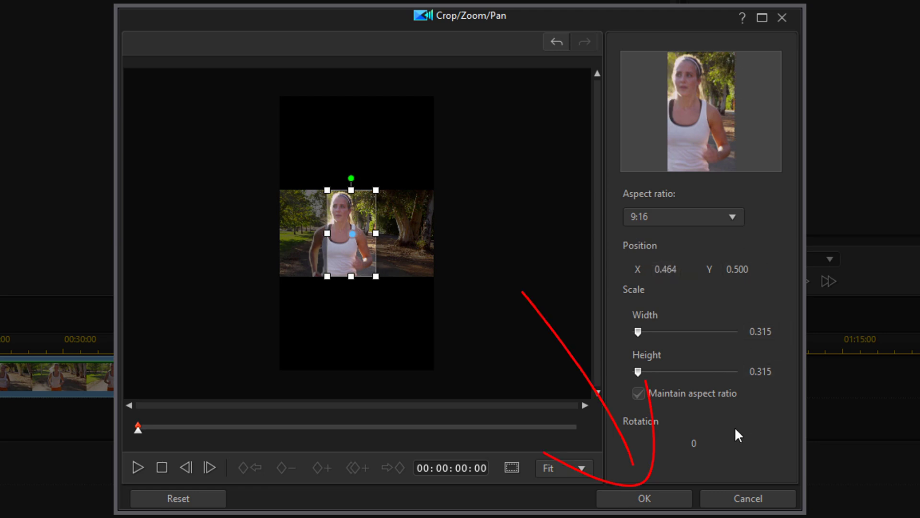
click(660, 499)
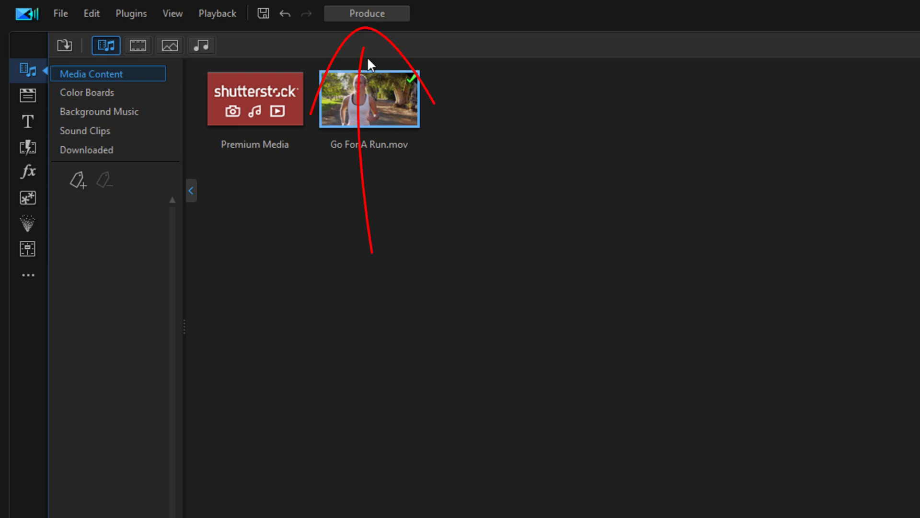
Set up MP4 export at 1080 x 1920/30p and browse for the export folder.
click(369, 14)
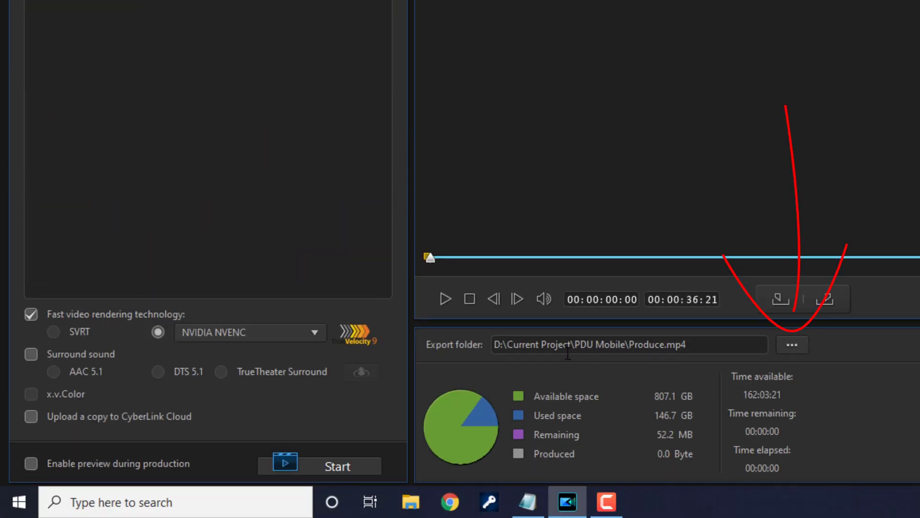
click(793, 345)
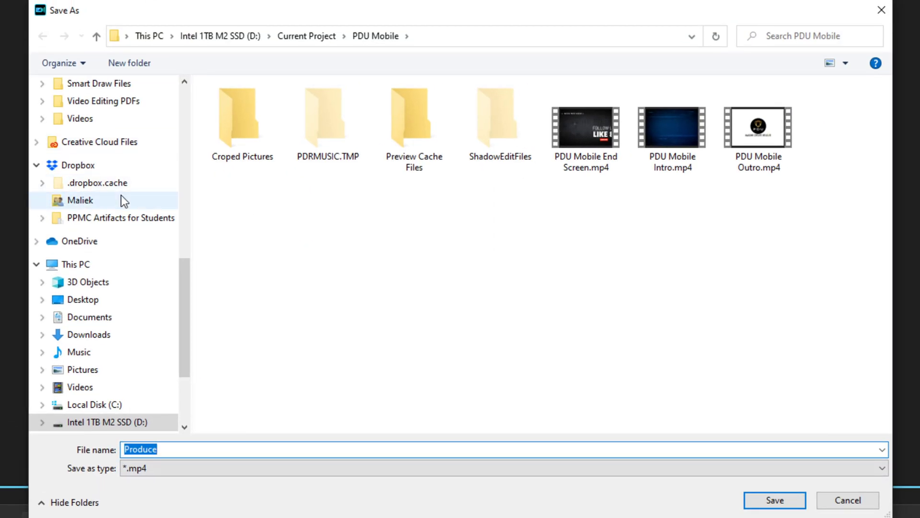
Save the output in the PowerDirector University folder under the name 'Shorts Test'.
scroll(125, 189, up, 3)
click(290, 35)
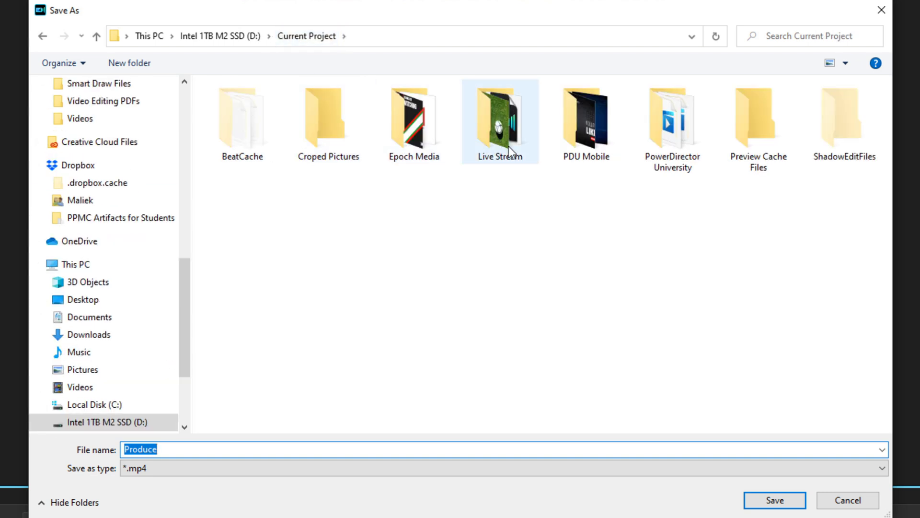
double_click(675, 141)
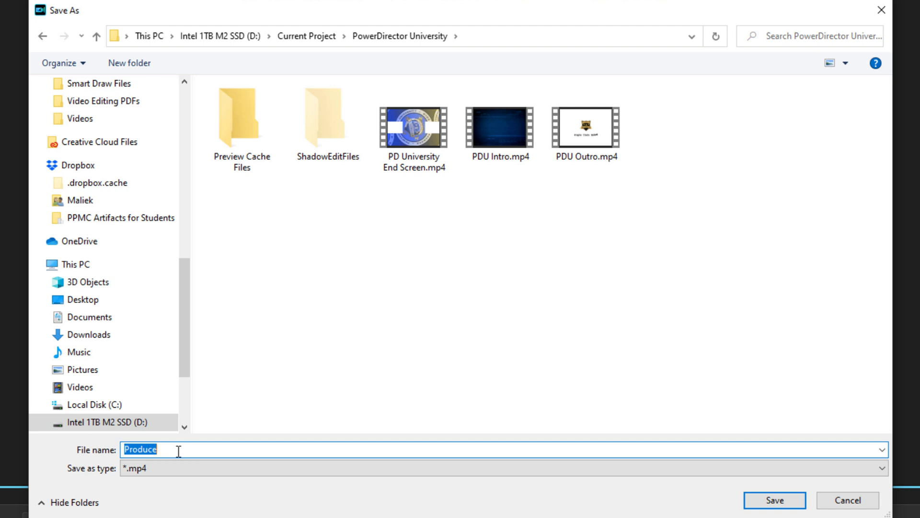
text(Sho)
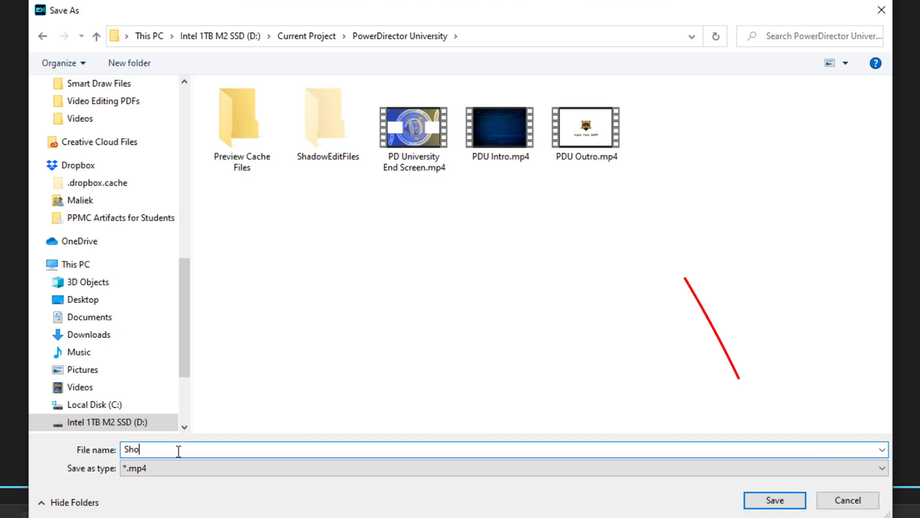
text(rts Test)
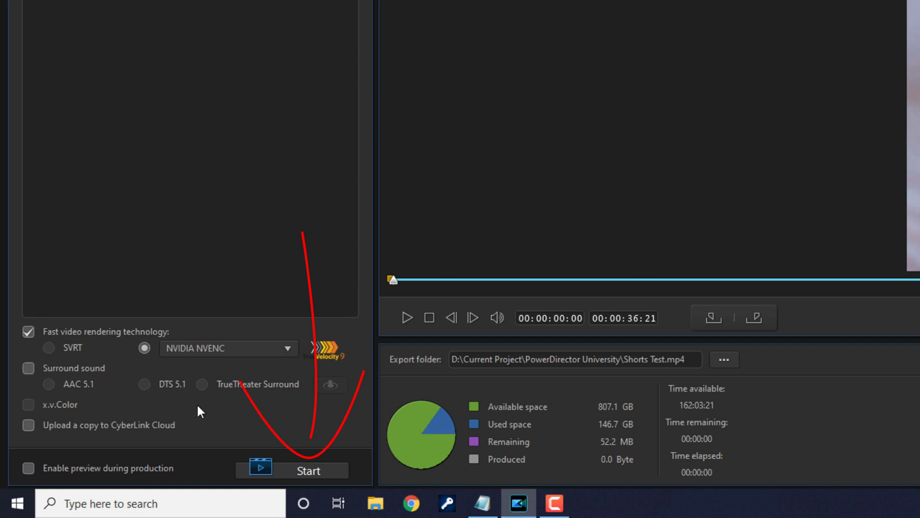
Start producing Shorts Test.mp4 into the PowerDirector University folder.
click(309, 470)
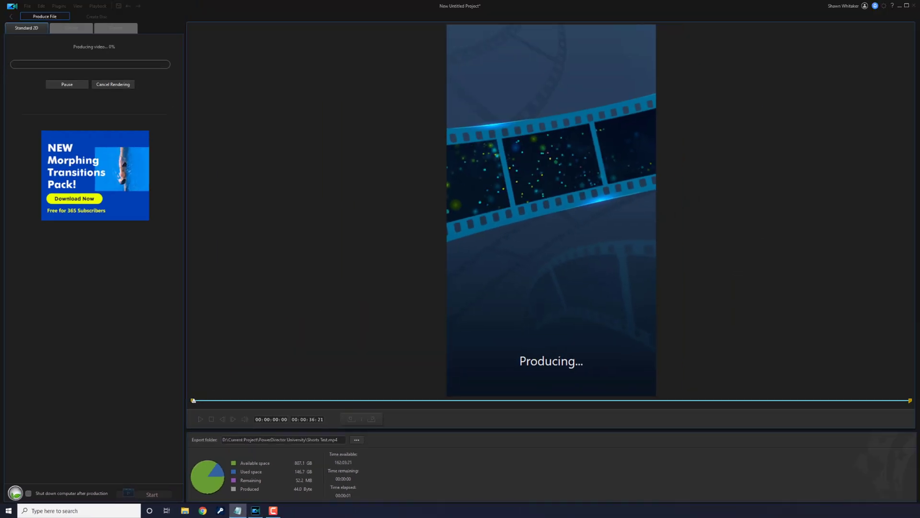